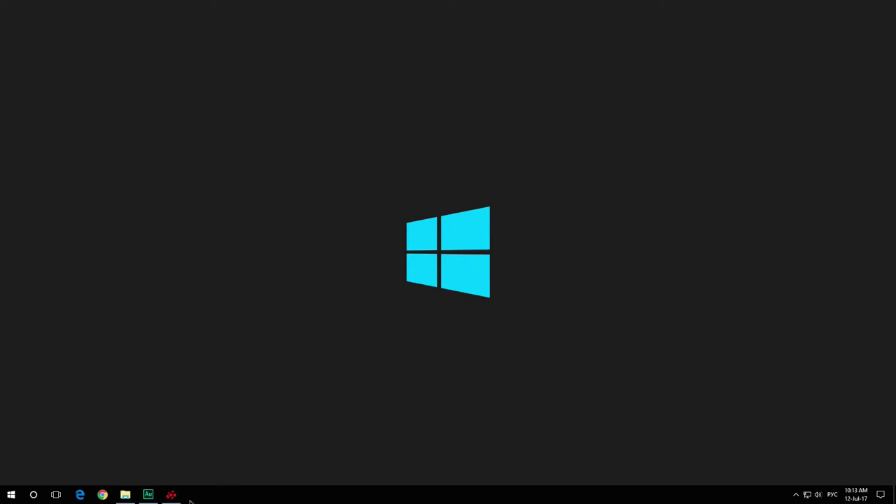
Step: View the Wait for Vertical Refresh options in the TslGame profile, and return to the list of game profiles
drag(511, 200, 486, 168)
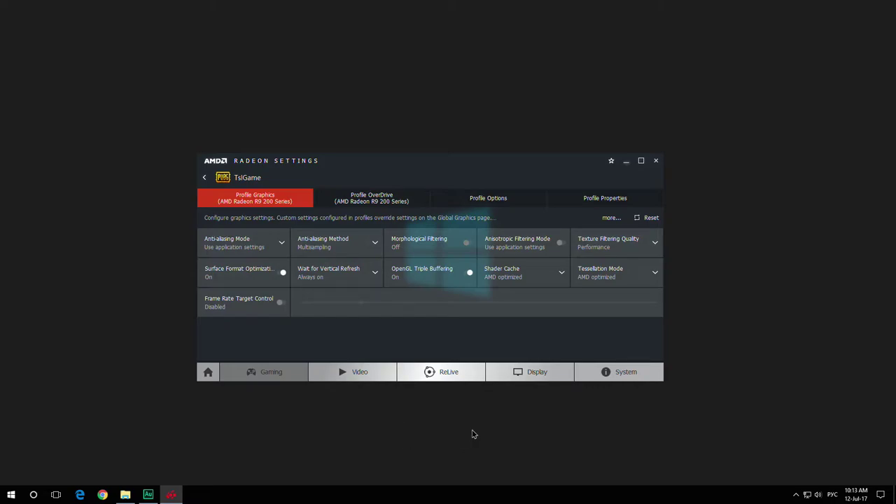
click(358, 272)
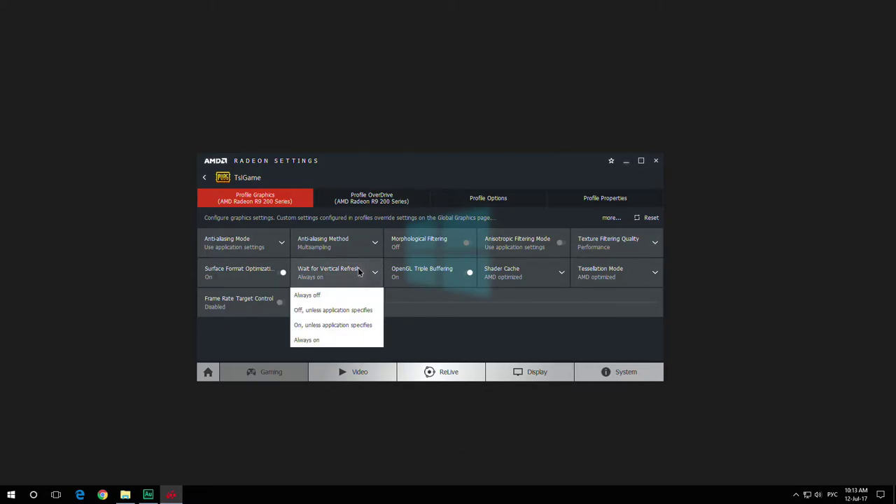
click(203, 178)
click(203, 178)
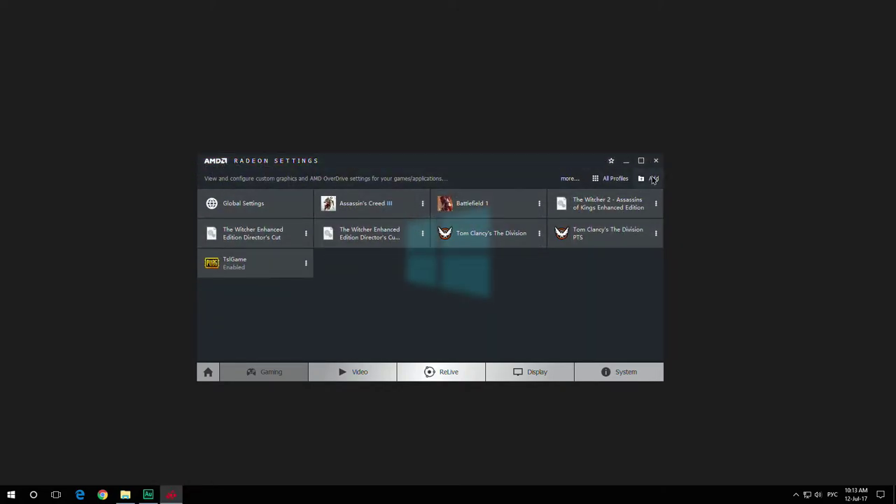
Step: Bring up the file selection for adding an application profile and close it without choosing a file
click(653, 179)
click(650, 203)
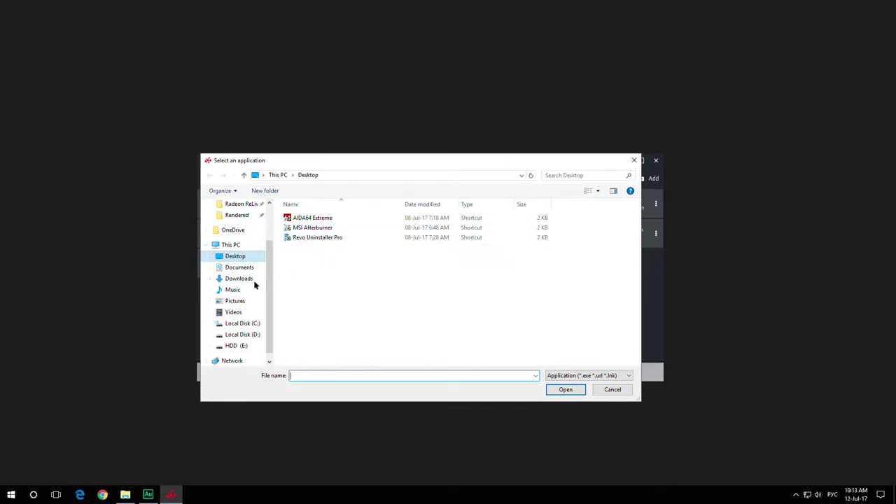
click(635, 160)
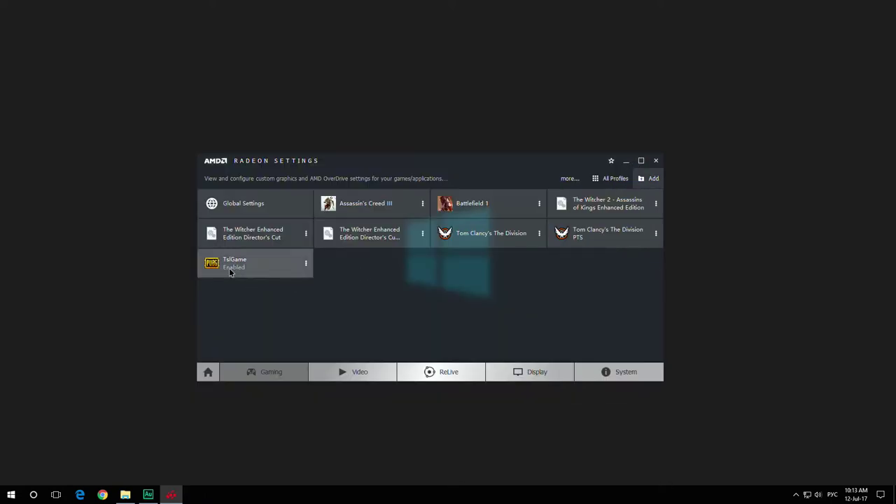
Step: Open the TslGame profile from the game list and review the available Wait for Vertical Refresh choices
click(265, 267)
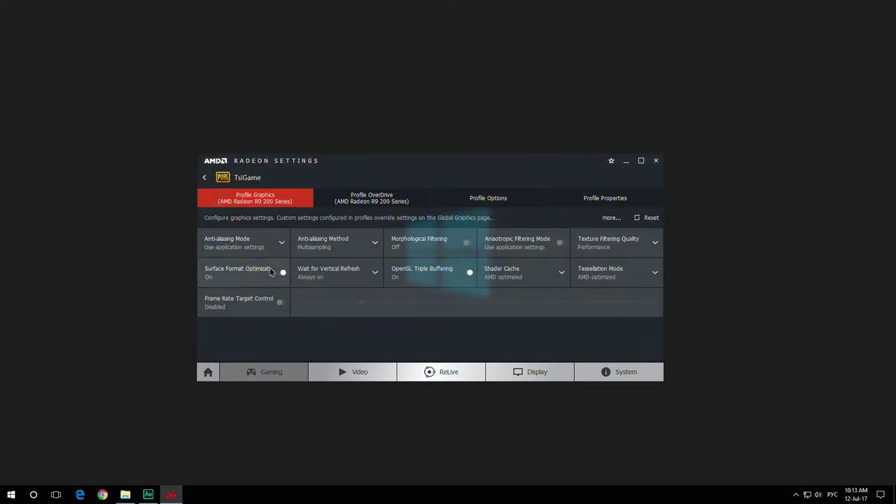
click(352, 275)
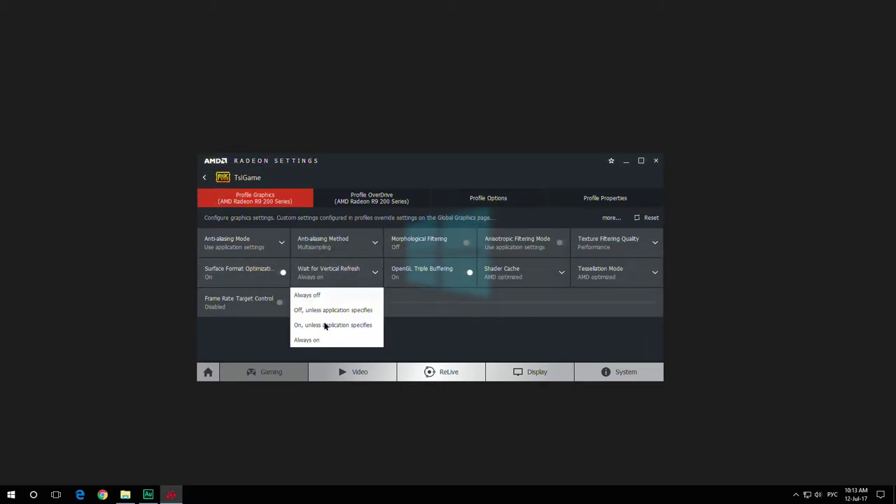
click(451, 343)
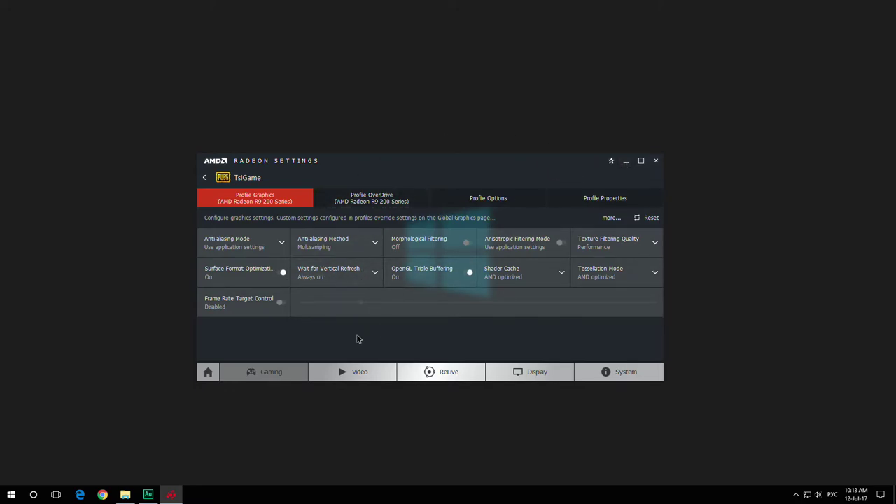
Step: Switch to File Explorer and go from AppData through Local, TslGame, Saved and Config to the WindowsNoEditor folder
click(126, 495)
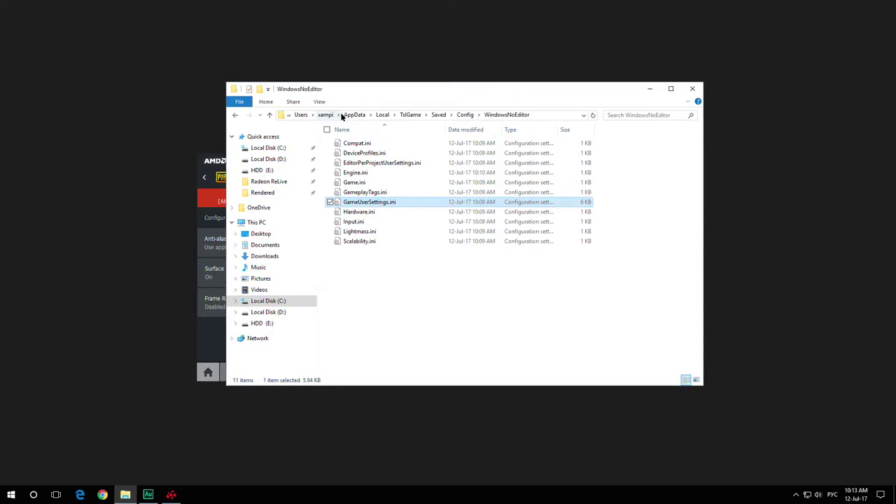
click(354, 115)
click(429, 115)
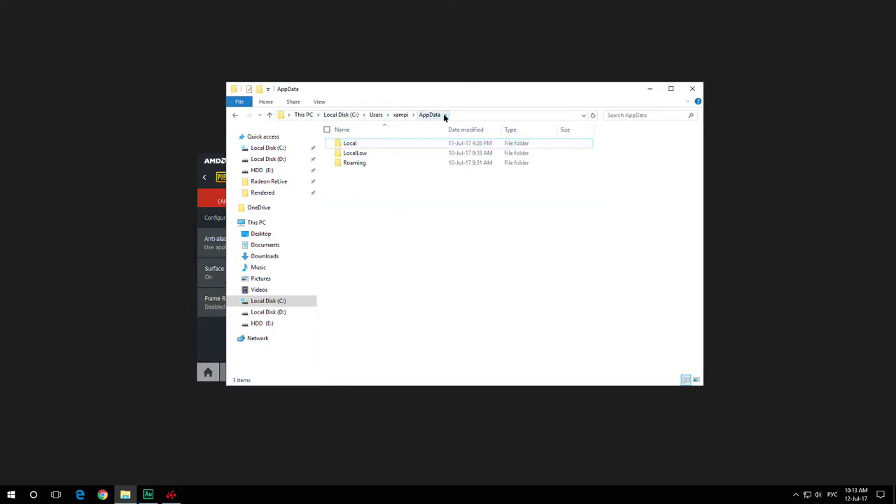
double_click(399, 143)
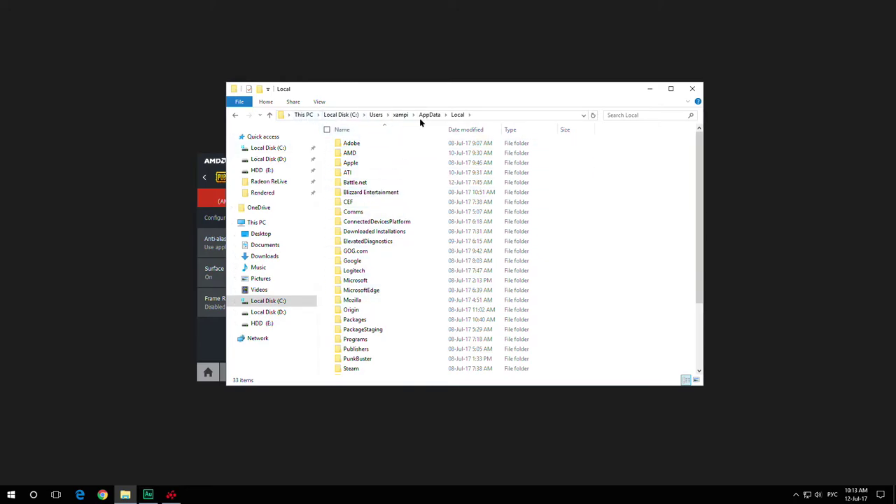
scroll(371, 185, down, 3)
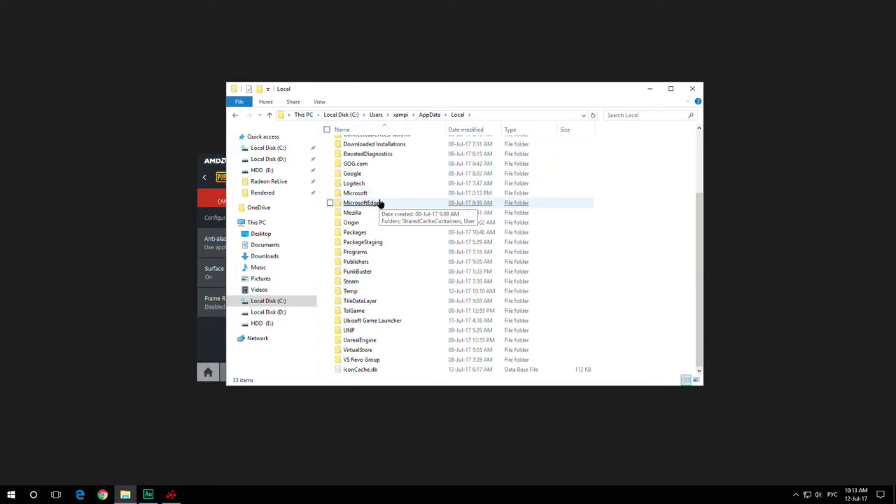
double_click(356, 311)
double_click(357, 144)
double_click(355, 144)
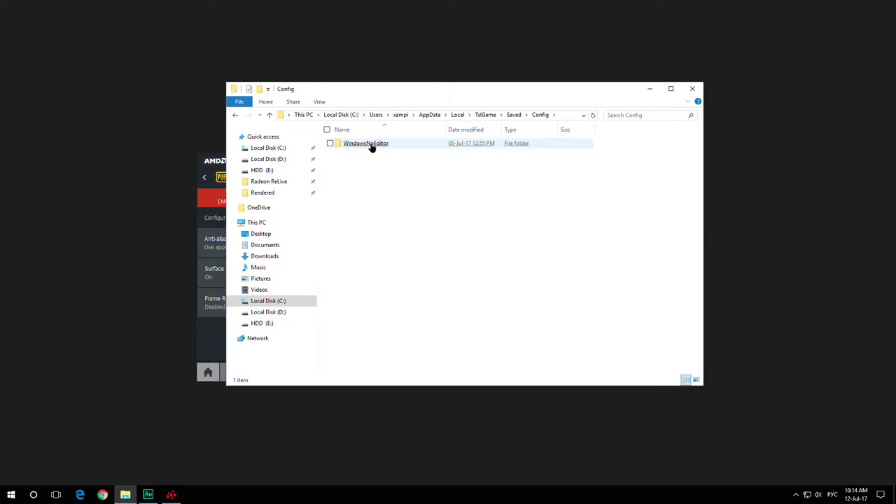
double_click(366, 144)
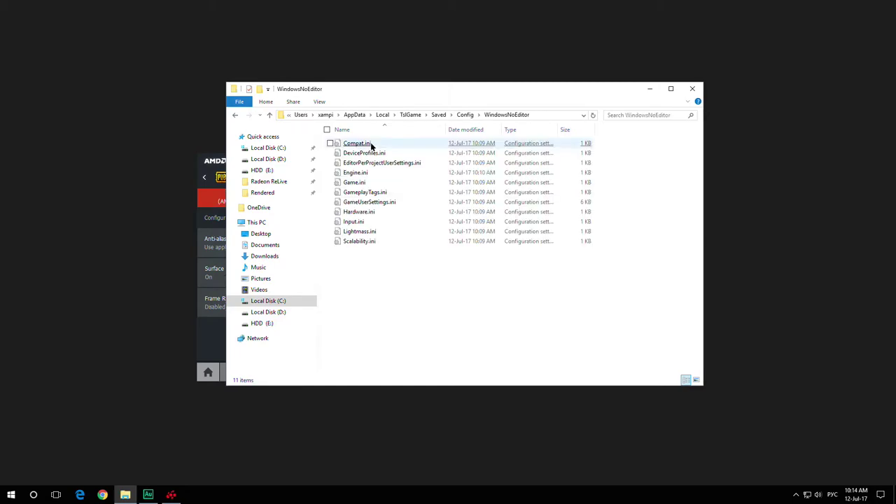
Step: Open GameUserSettings.ini and locate the bUseVSync line in the TslGameUserSettings section
double_click(370, 203)
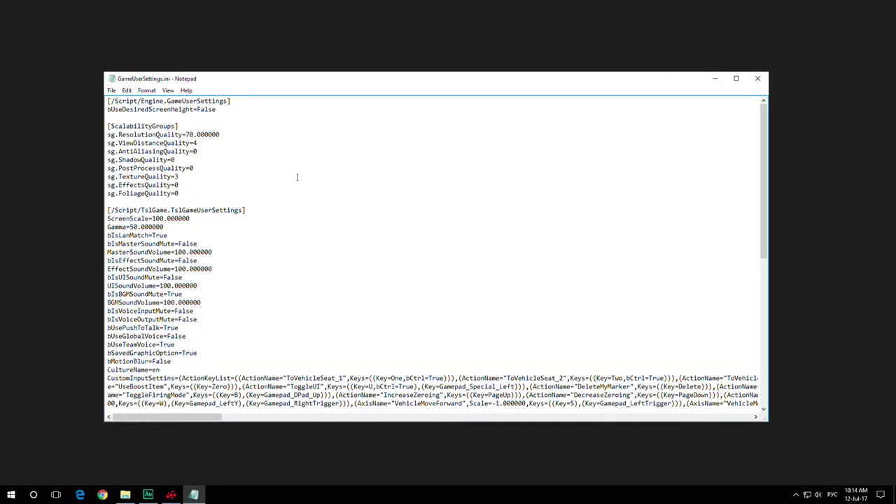
scroll(307, 199, down, 5)
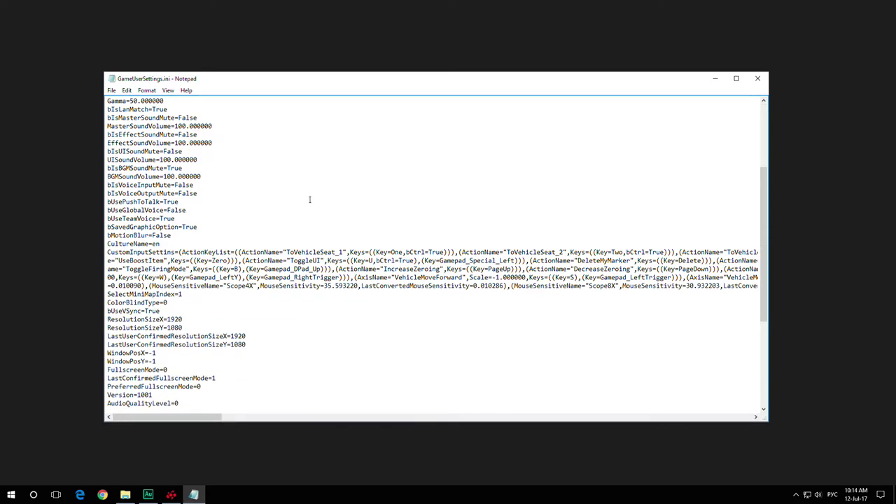
scroll(310, 201, down, 4)
scroll(310, 200, down, 2)
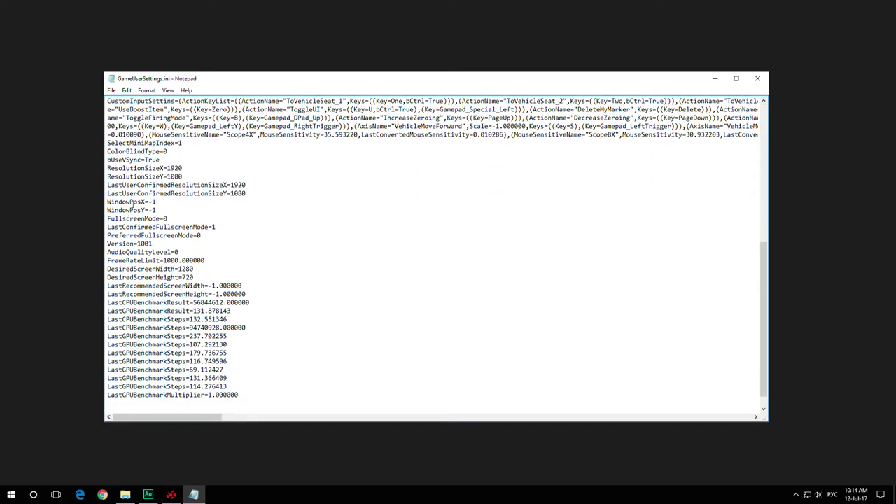
drag(169, 151, 163, 153)
click(160, 160)
double_click(148, 159)
Step: Minimize the settings file and show the full path of the WindowsNoEditor folder in File Explorer
click(715, 78)
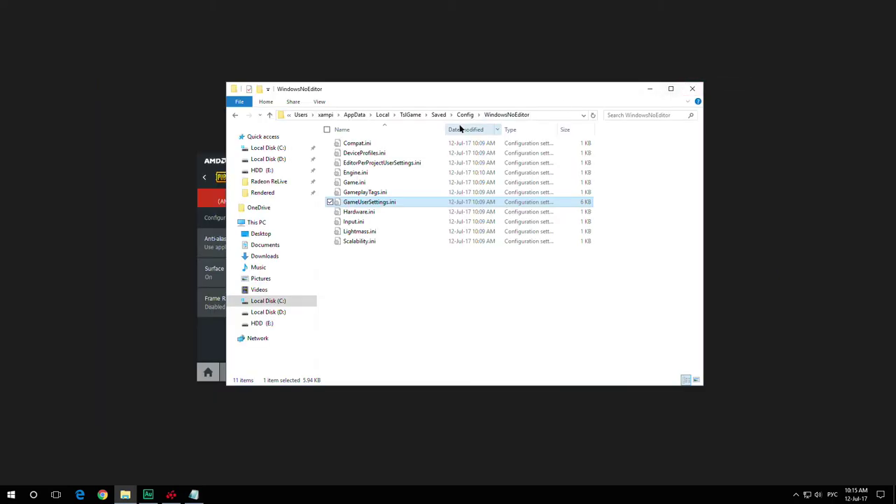
click(556, 114)
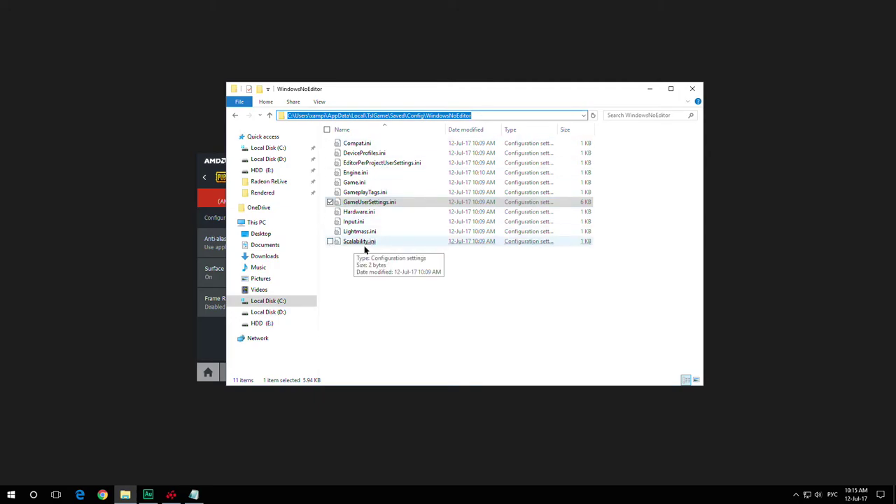
click(423, 270)
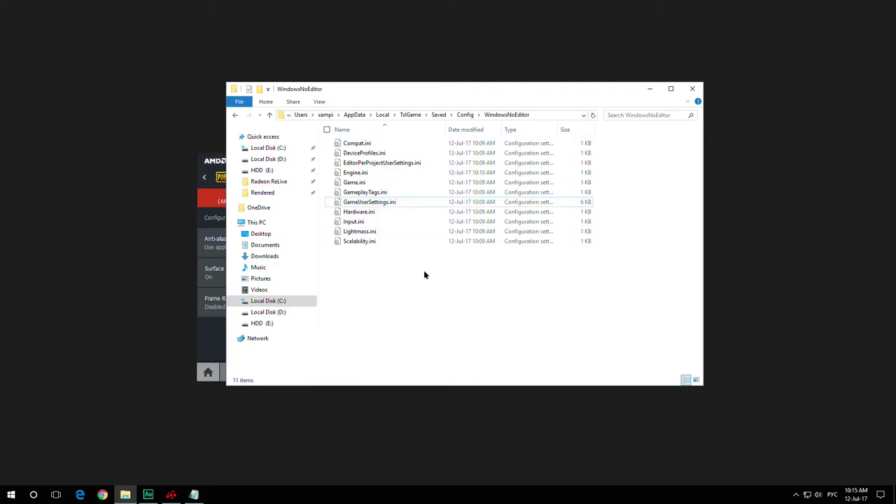
Step: Reopen GameUserSettings.ini, review its settings down to the end of the file, and minimize it
double_click(369, 202)
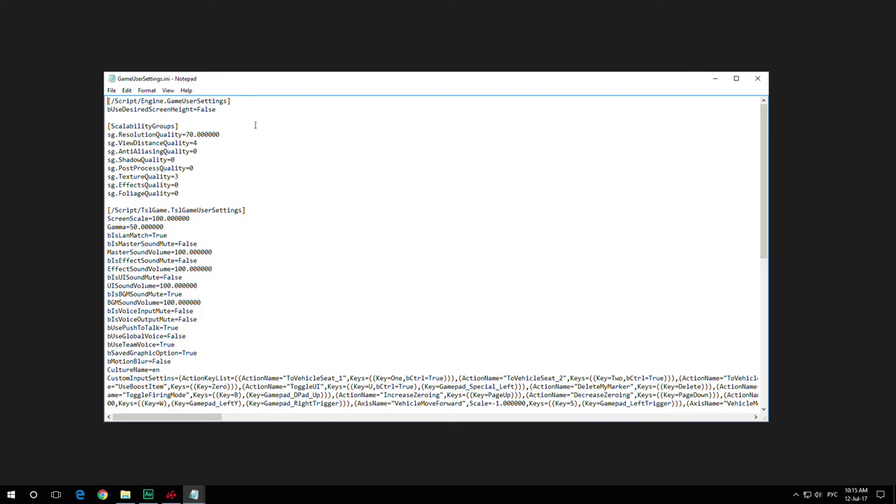
scroll(282, 175, down, 5)
scroll(291, 168, down, 5)
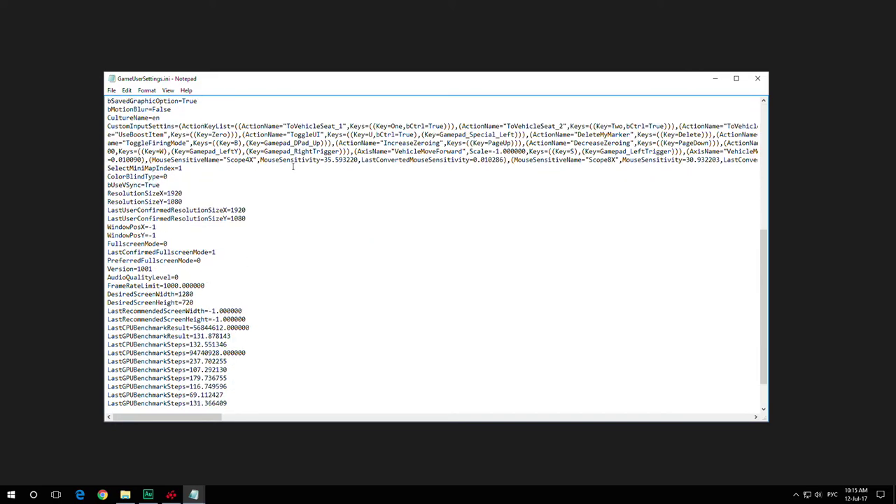
scroll(294, 166, down, 2)
click(715, 80)
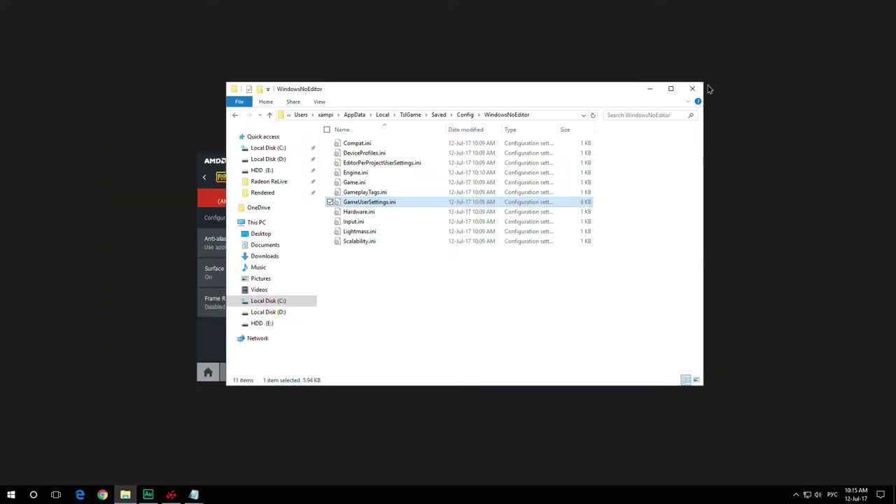
Step: Return to Radeon Settings, check the TslGame profile's Wait for Vertical Refresh setting, and minimize the window
click(647, 89)
drag(474, 162, 466, 76)
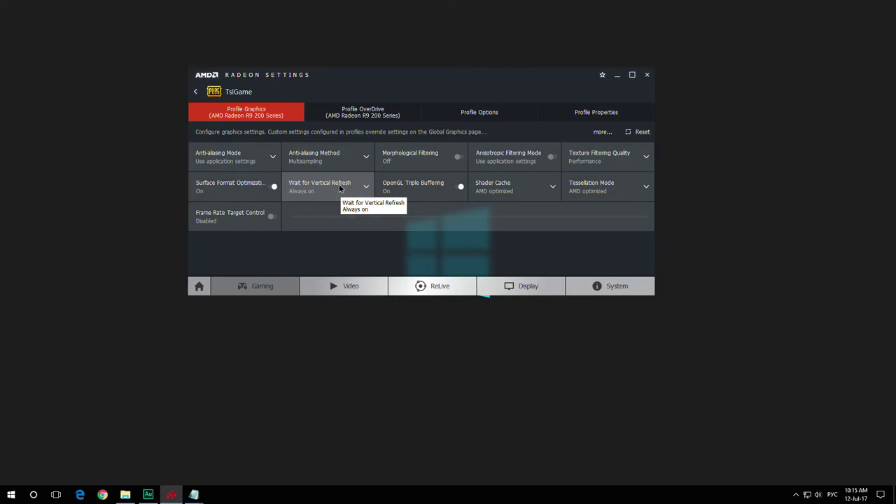
click(617, 75)
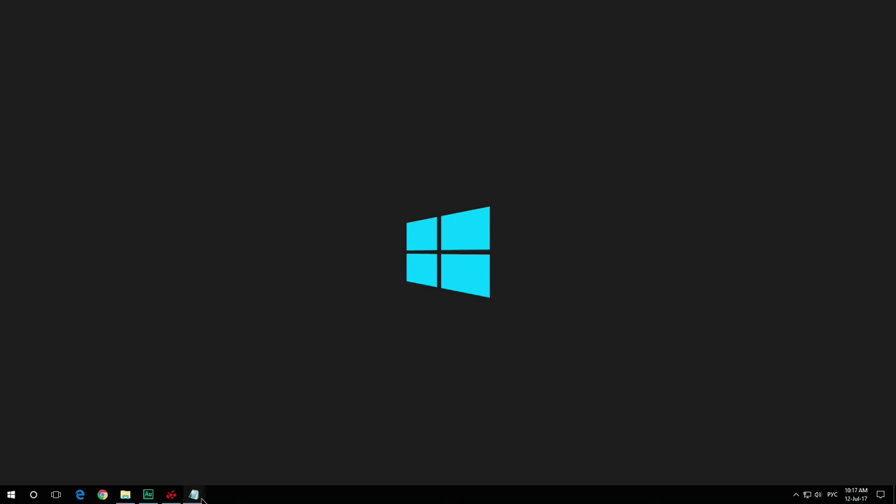
Step: Close the minimized Notepad window containing GameUserSettings.ini
mouse_move(194, 494)
click(286, 428)
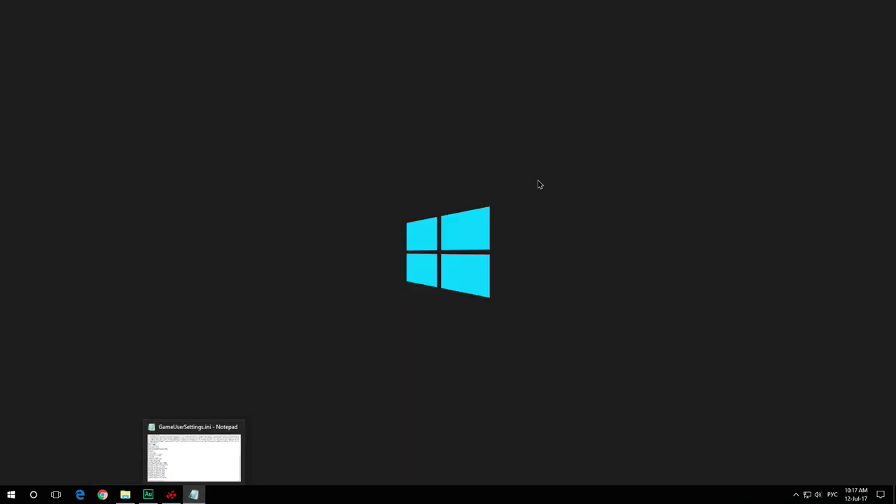
click(236, 428)
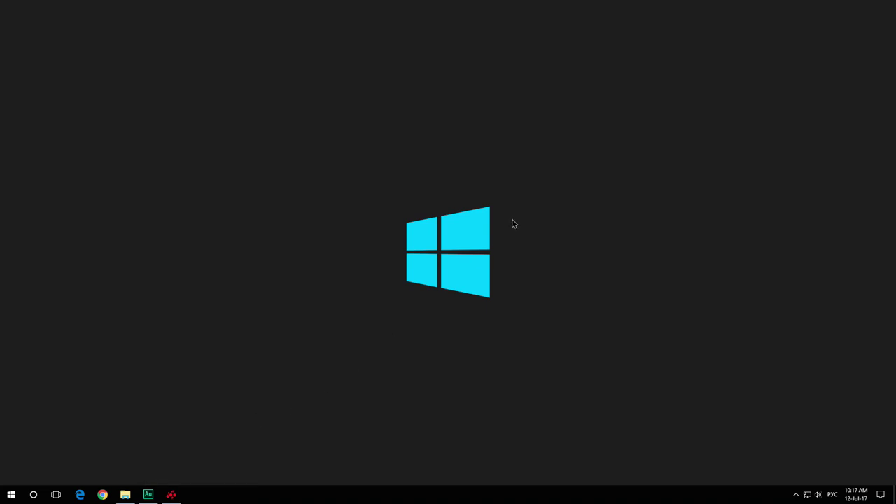